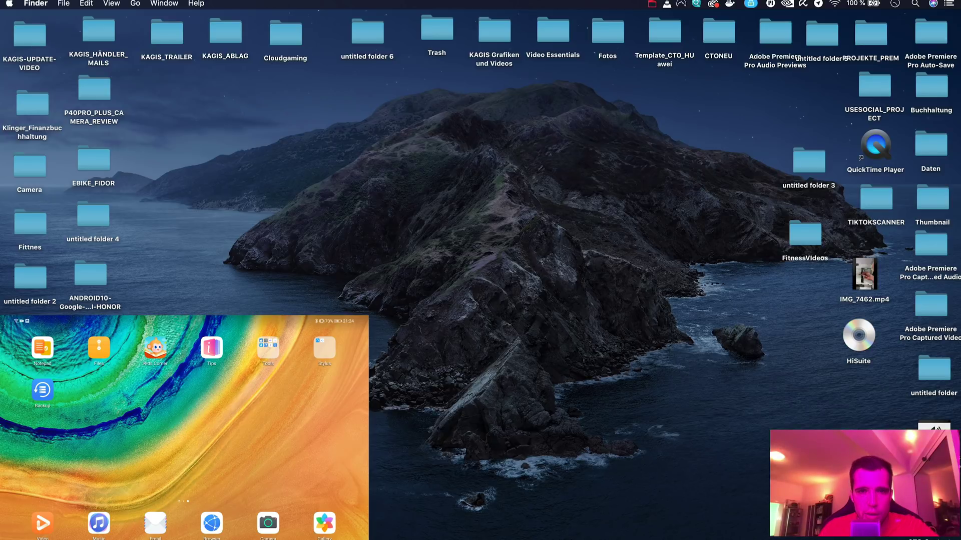
Launch HiSuite from Finder's Applications folder, then close the Applications window.
left_click(141, 8)
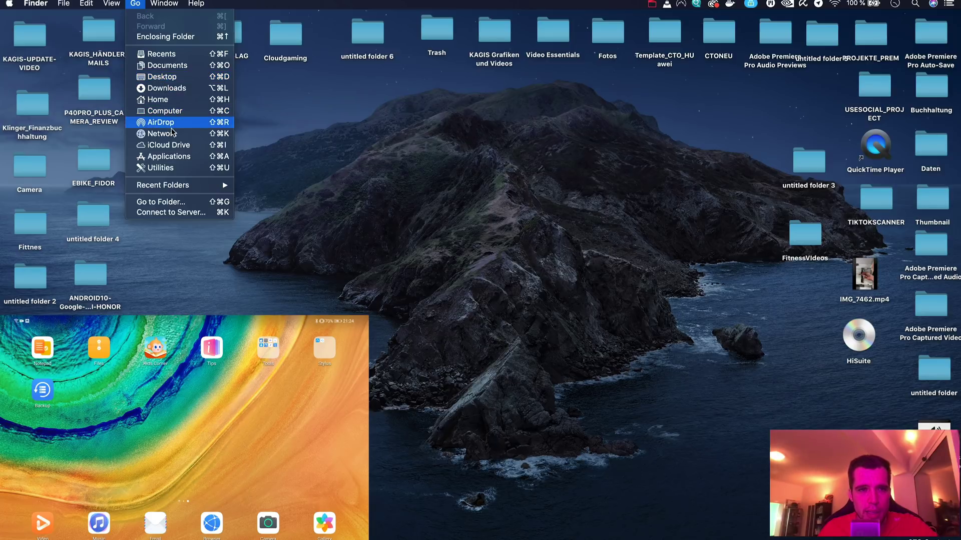
left_click(168, 156)
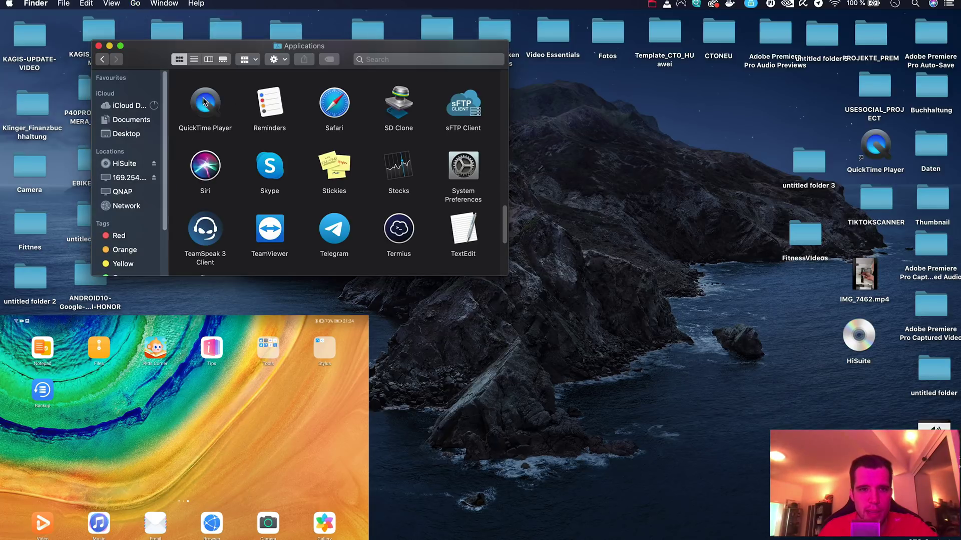
left_click(347, 166)
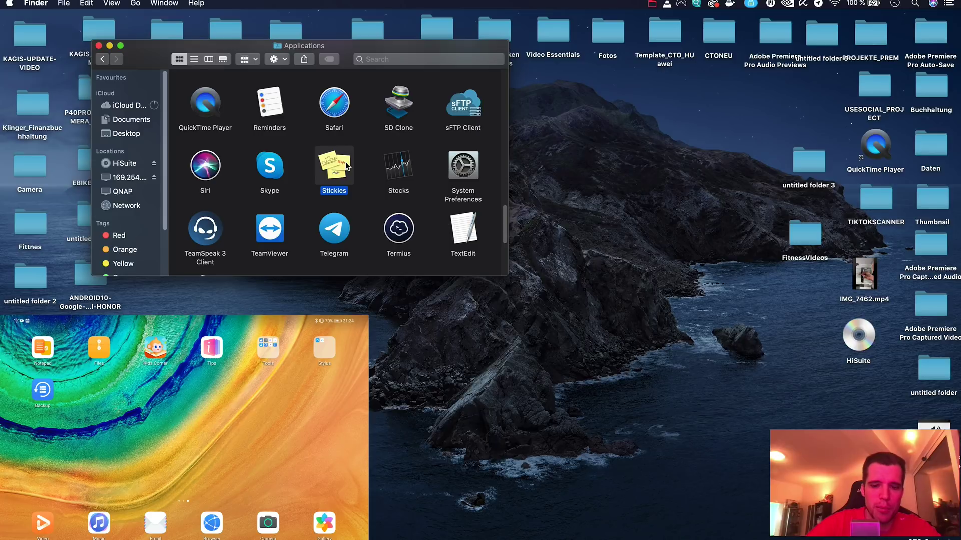
key("h")
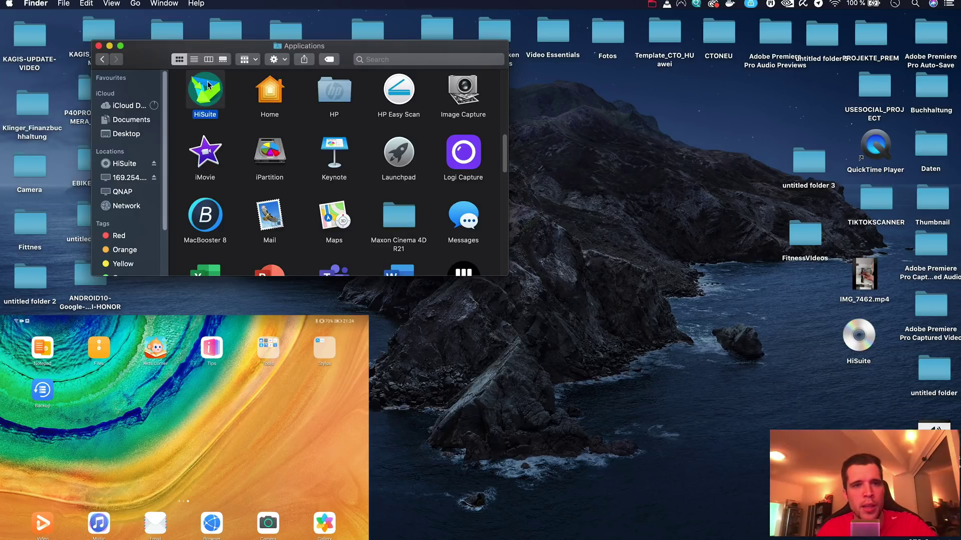
double_click(206, 88)
left_click(99, 45)
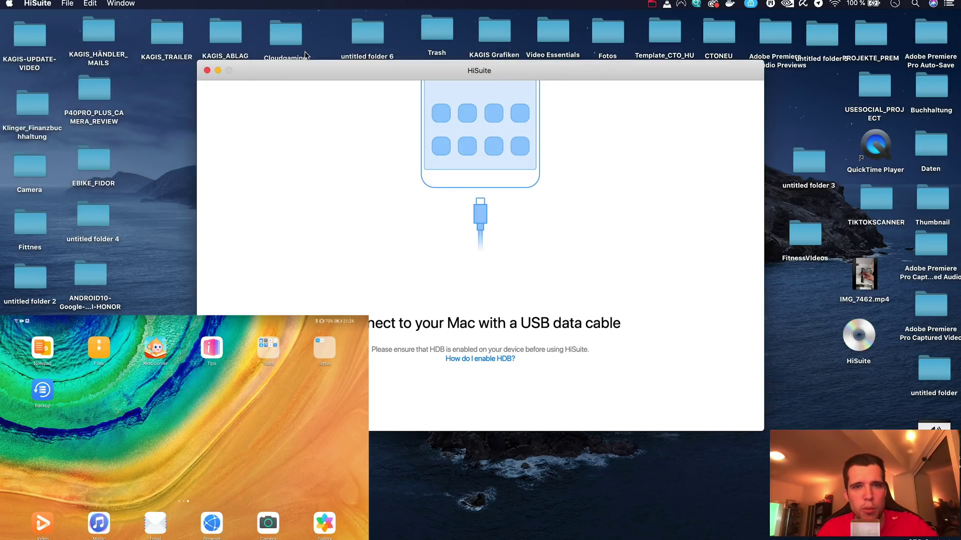
Dismiss the 'Can't access device storage' alert and close the Android File Transfer window.
left_click_drag(311, 74, 315, 118)
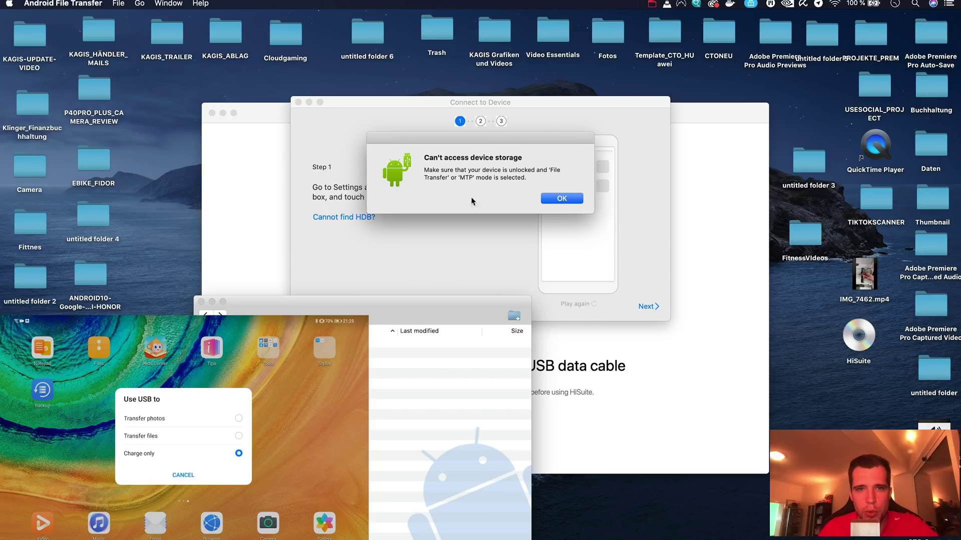
left_click(201, 302)
left_click_drag(421, 104, 419, 158)
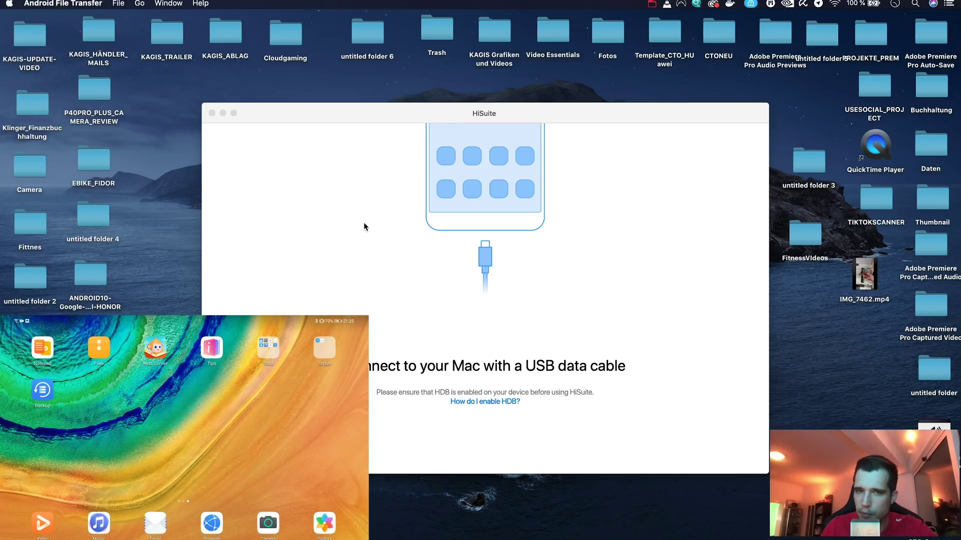
left_click(201, 302)
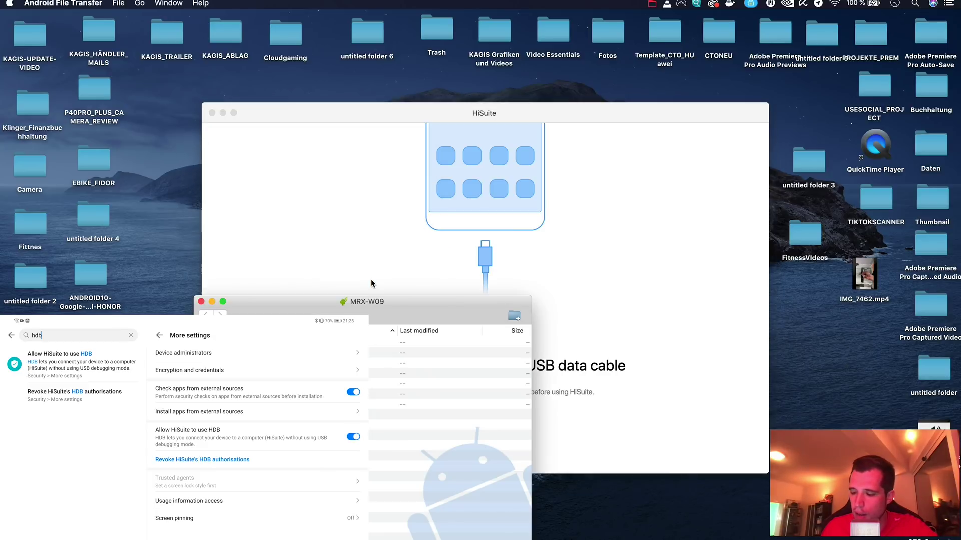
Close the MRX-W09 file transfer window so HiSuite offers to install on the tablet.
left_click(200, 302)
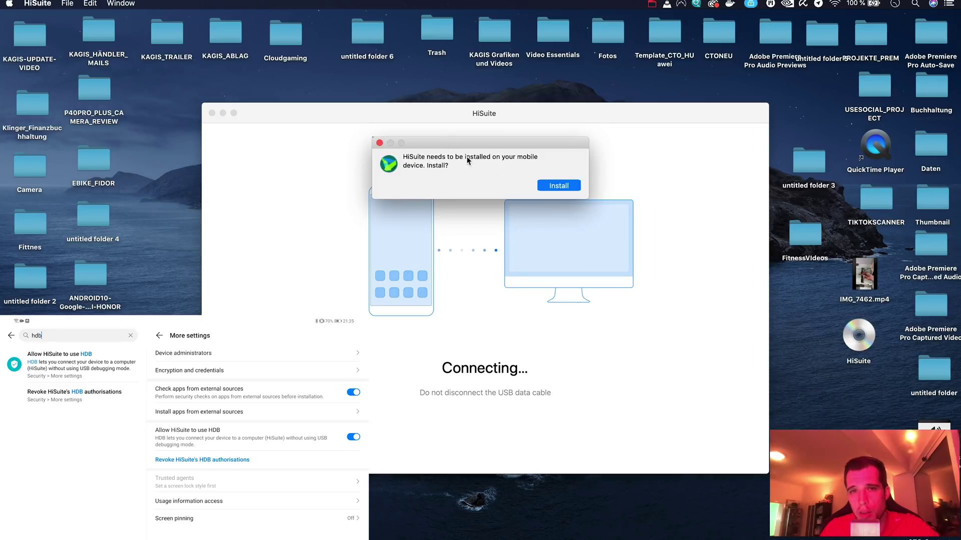
Approve installing HiSuite on the tablet, enter the tablet's 8-digit verification code, and connect.
left_click(543, 185)
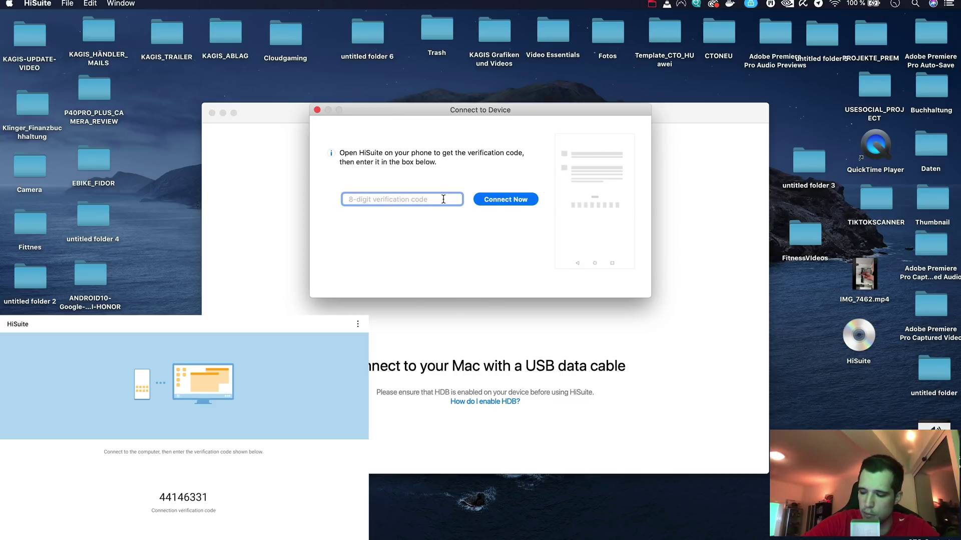
type("441")
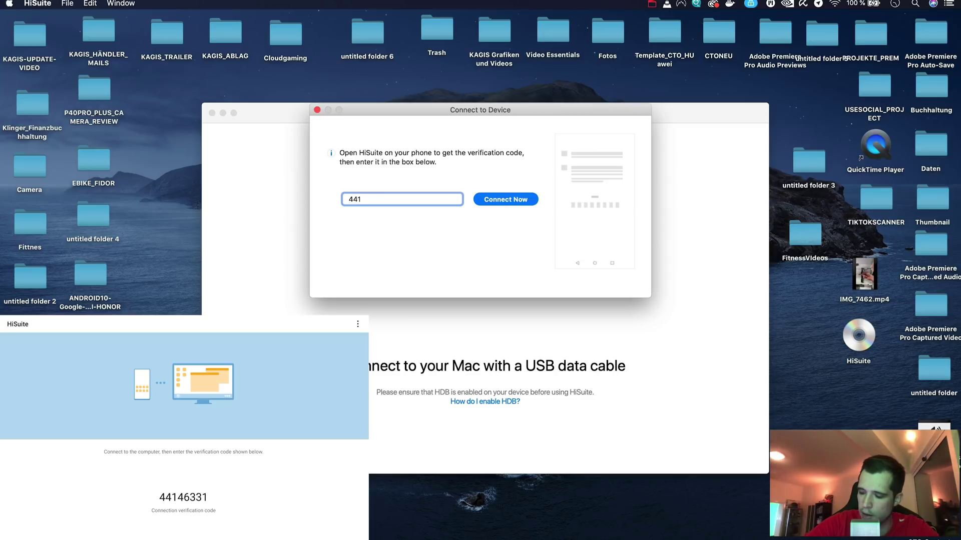
type("46")
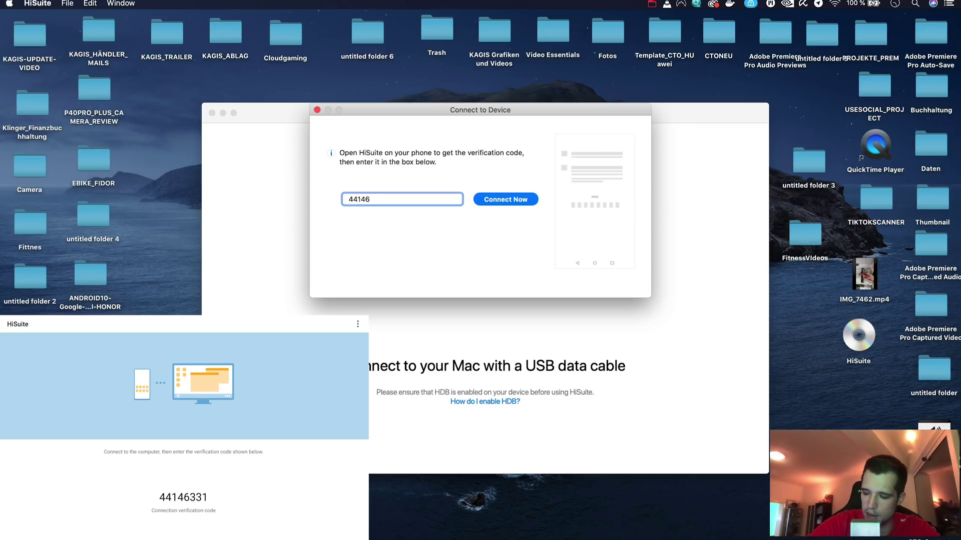
type("1")
left_click(515, 201)
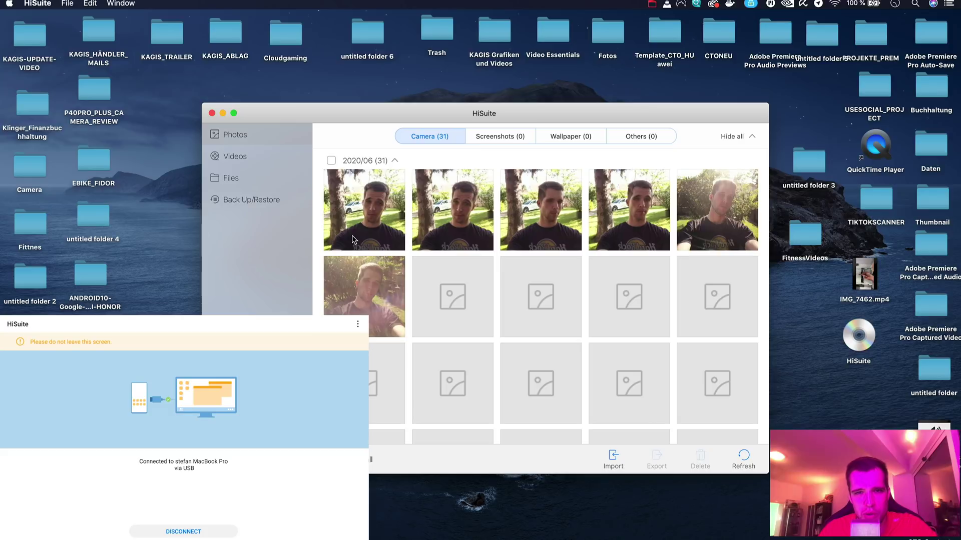
Show the Restore list with the 2020-04-20 HUAWEI P40 Pro backup, then switch to Finder.
left_click(272, 202)
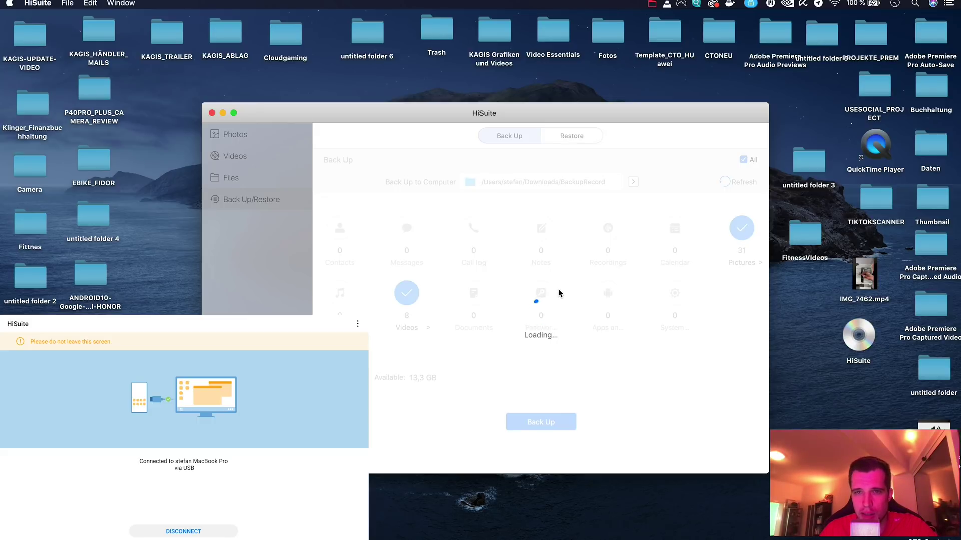
left_click(558, 137)
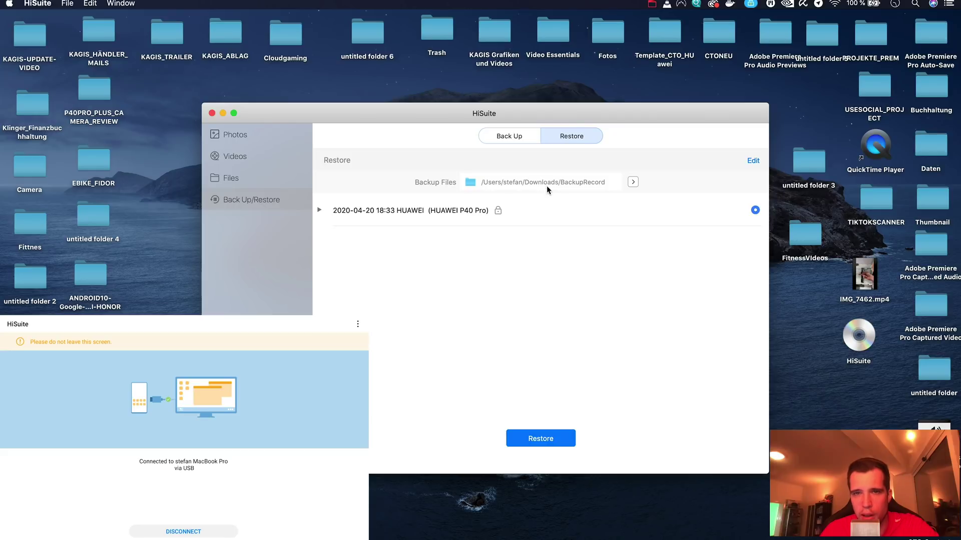
left_click(150, 132)
In Downloads, inspect the HUAWEI P40 Pro folders, including the one inside Techmagnet_P40_H4CK.
left_click(135, 4)
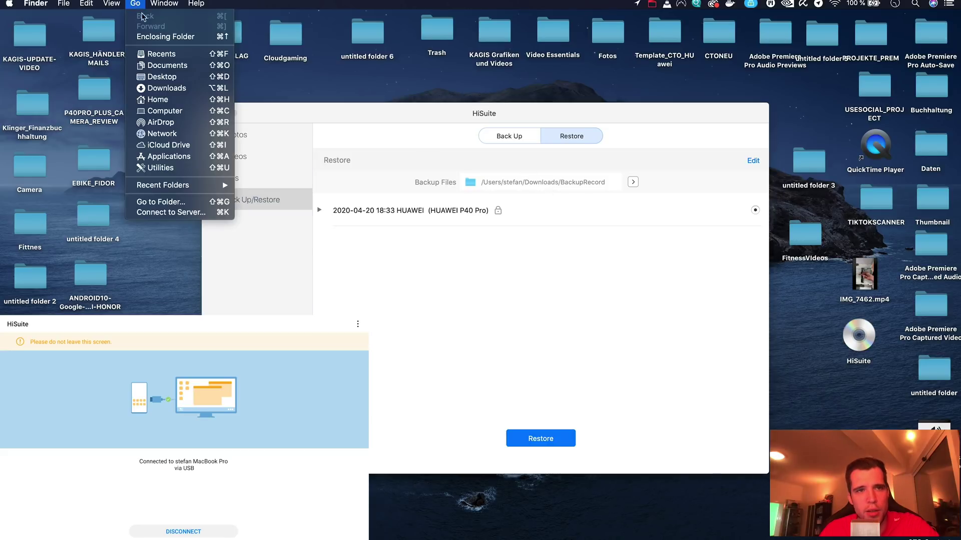
left_click(163, 92)
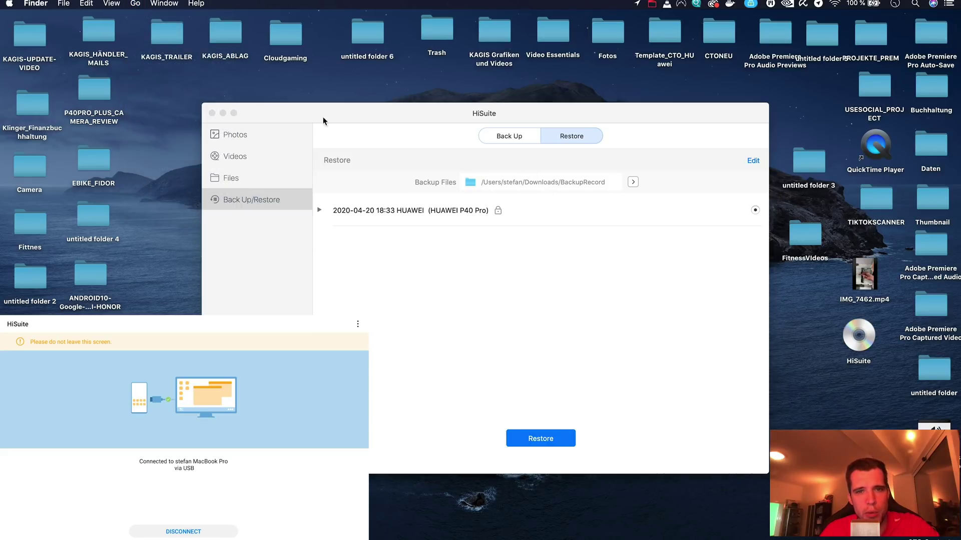
left_click(253, 114)
double_click(253, 114)
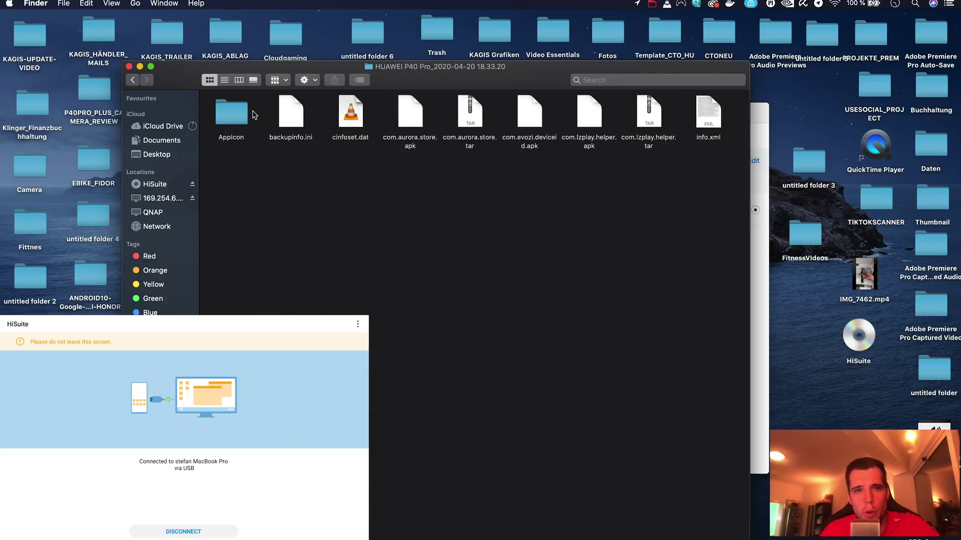
left_click(133, 81)
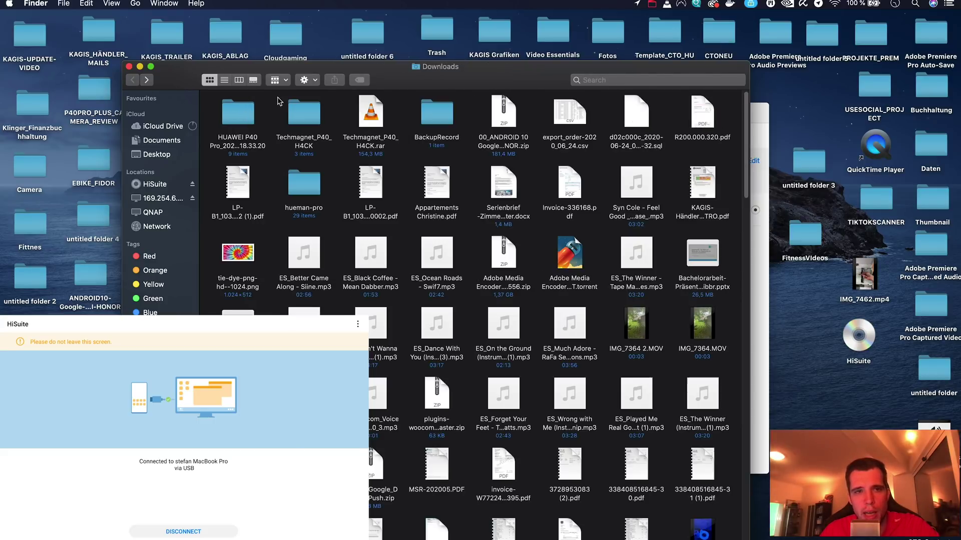
double_click(294, 116)
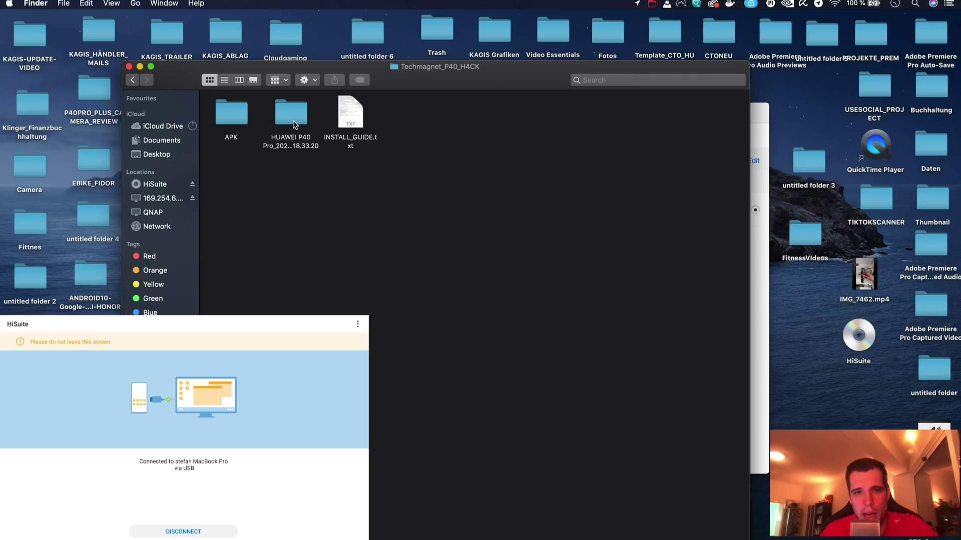
left_click(286, 113)
left_click(306, 165)
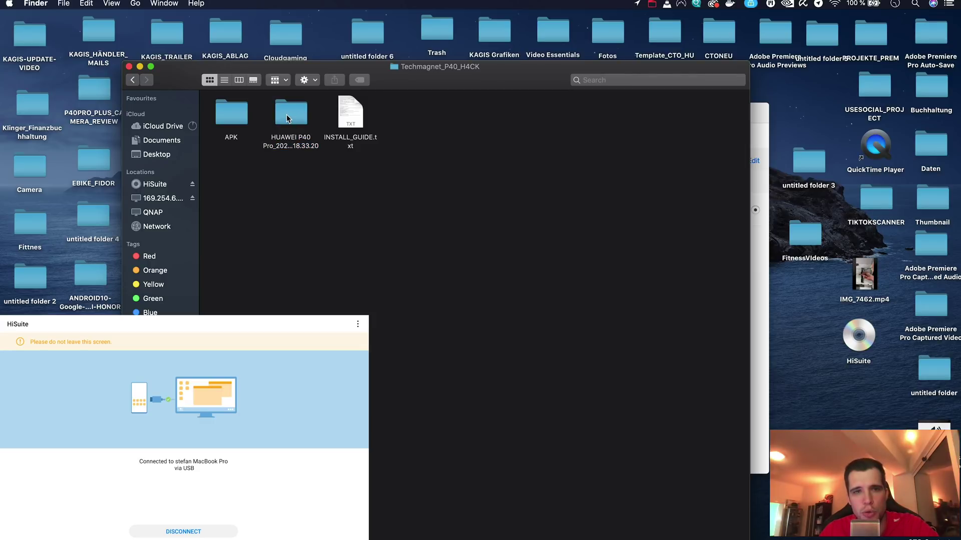
right_click(286, 114)
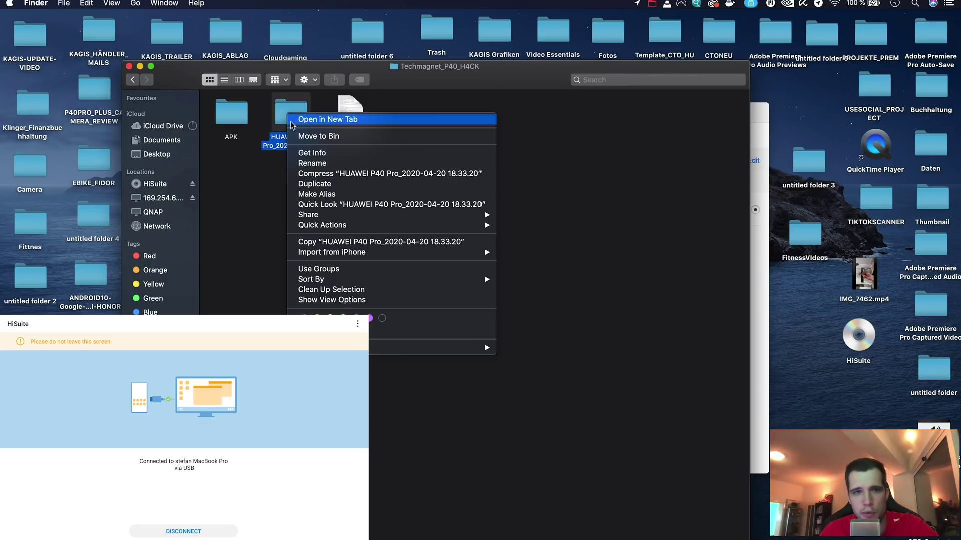
left_click(276, 195)
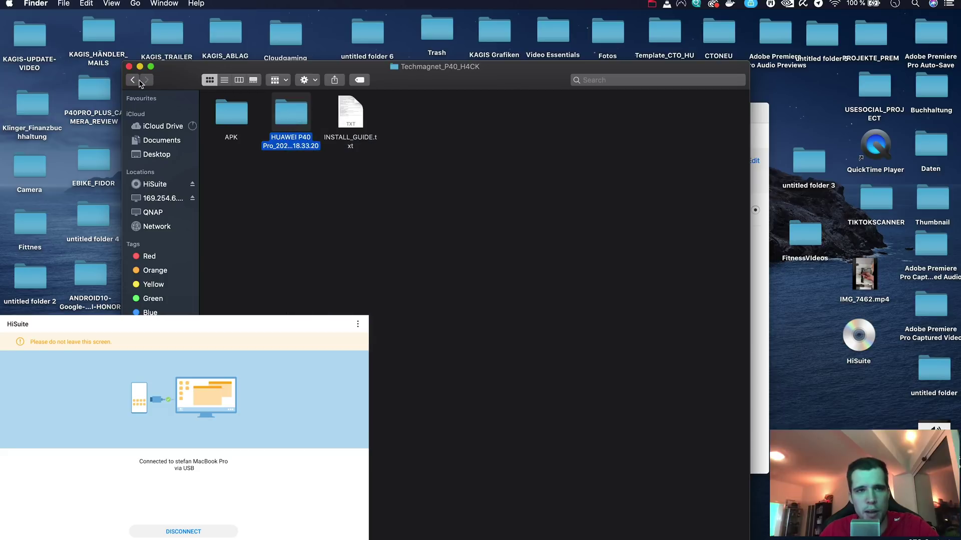
Open BackupRecord, select the P40 Pro backup folder, and close the Finder window.
left_click(133, 80)
double_click(430, 114)
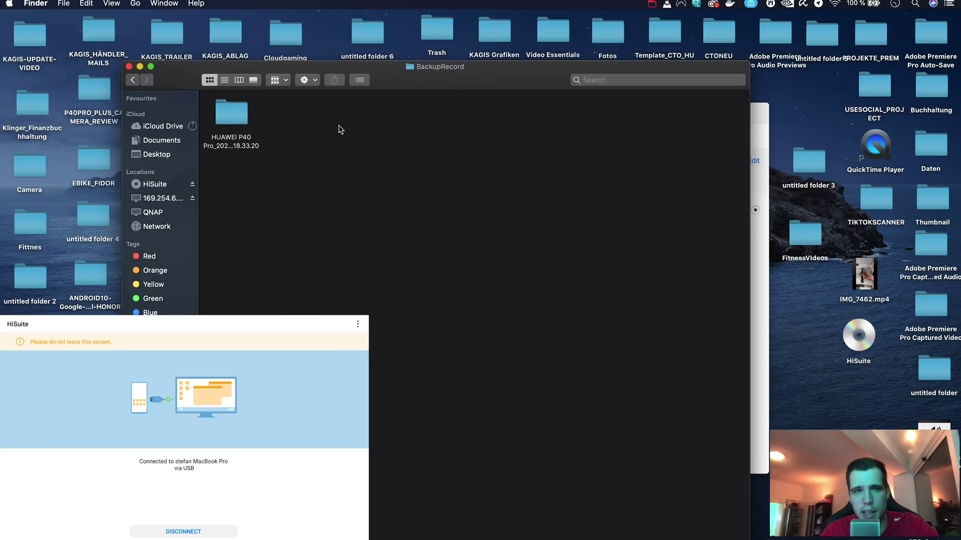
left_click(226, 114)
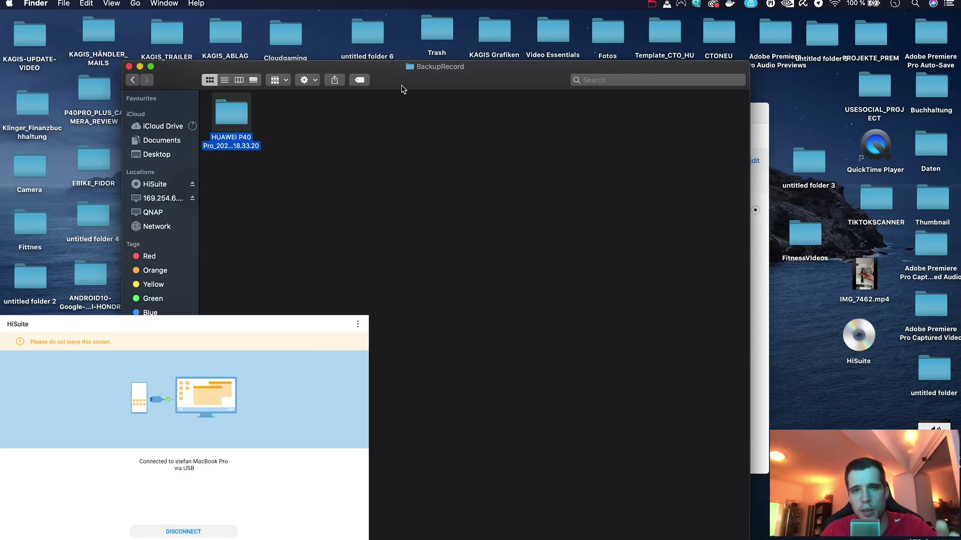
left_click(129, 66)
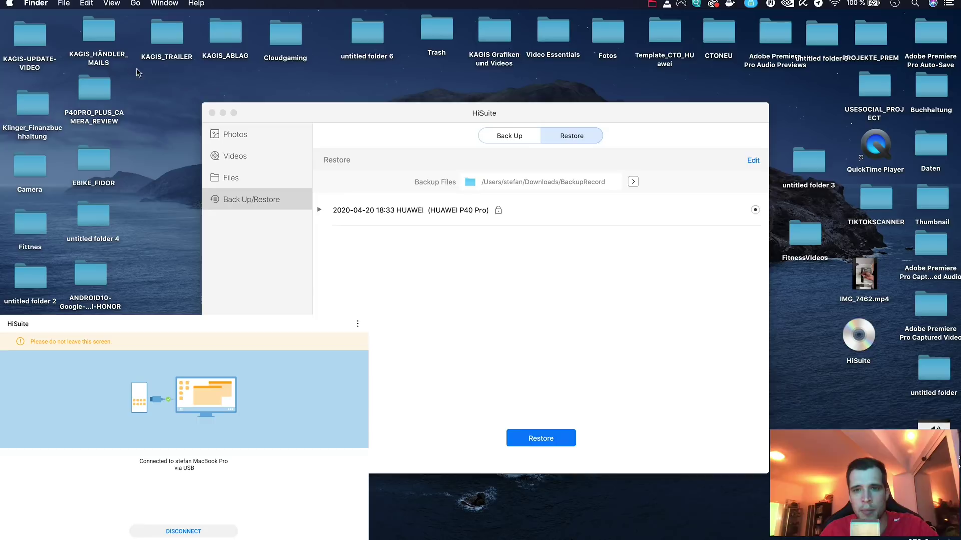
Select the 2020-04-20 P40 Pro backup, start the restore, and enter the backup password.
left_click(456, 210)
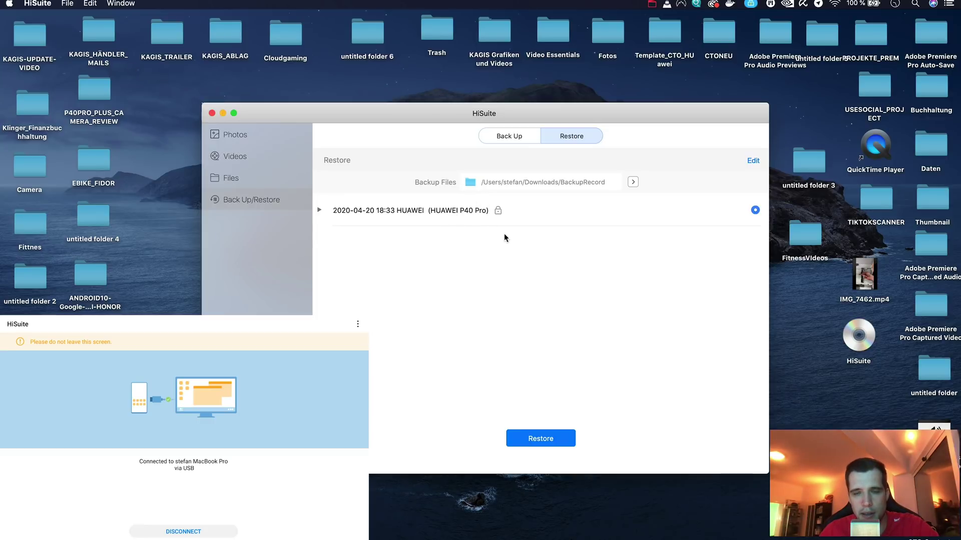
left_click(512, 138)
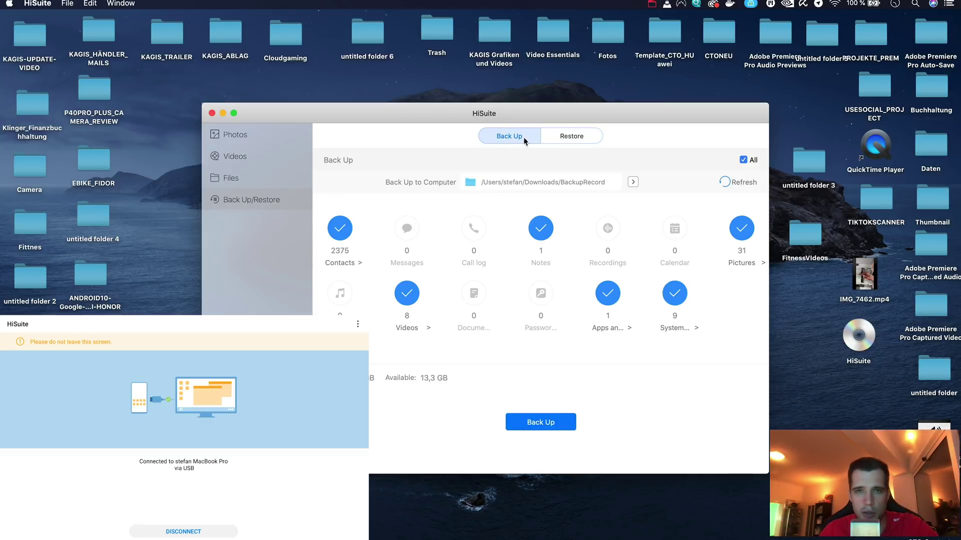
left_click(562, 137)
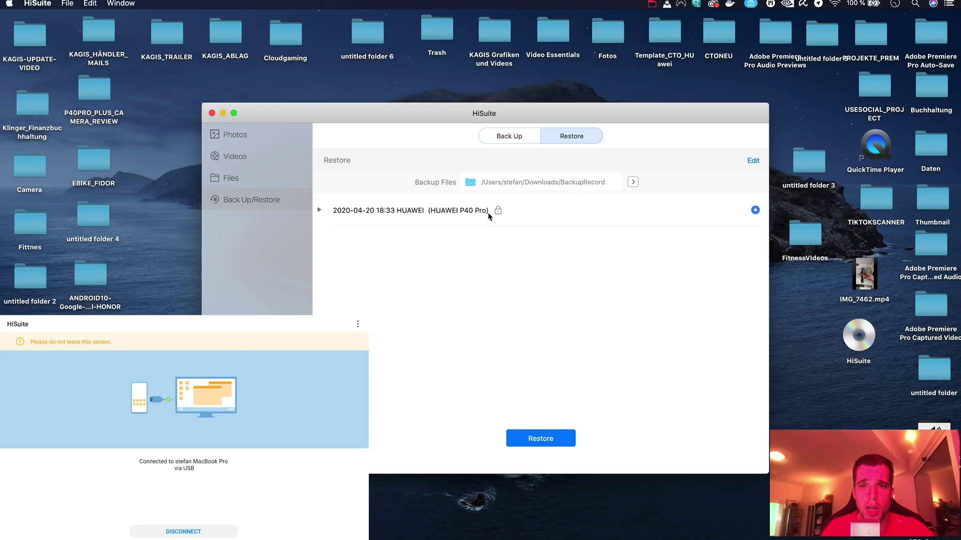
left_click(539, 442)
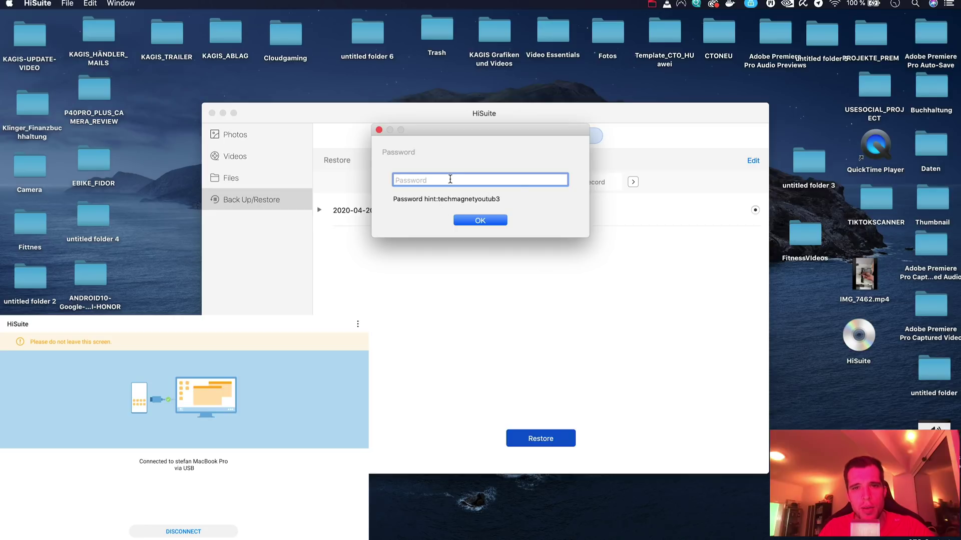
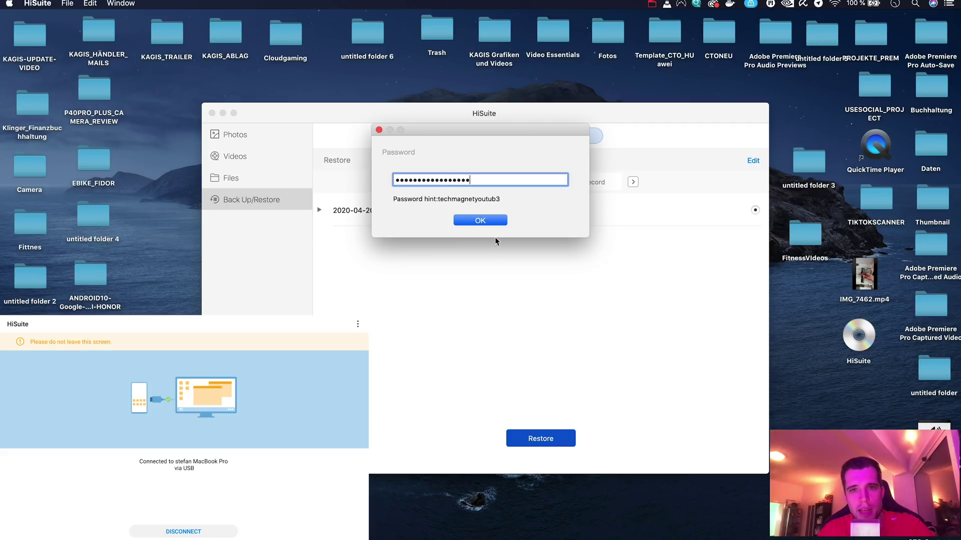
left_click(491, 221)
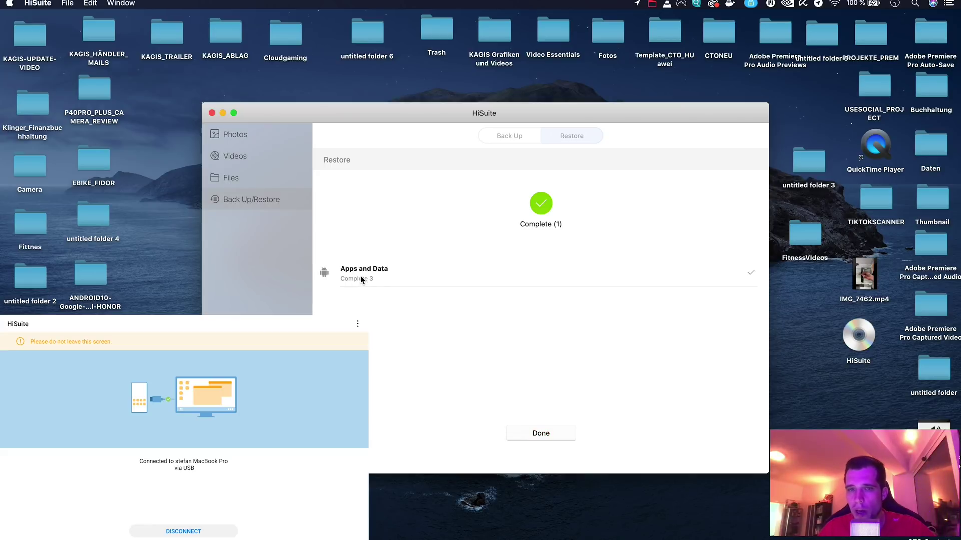
Finish the restore once Apps and Data both show Complete.
left_click(542, 431)
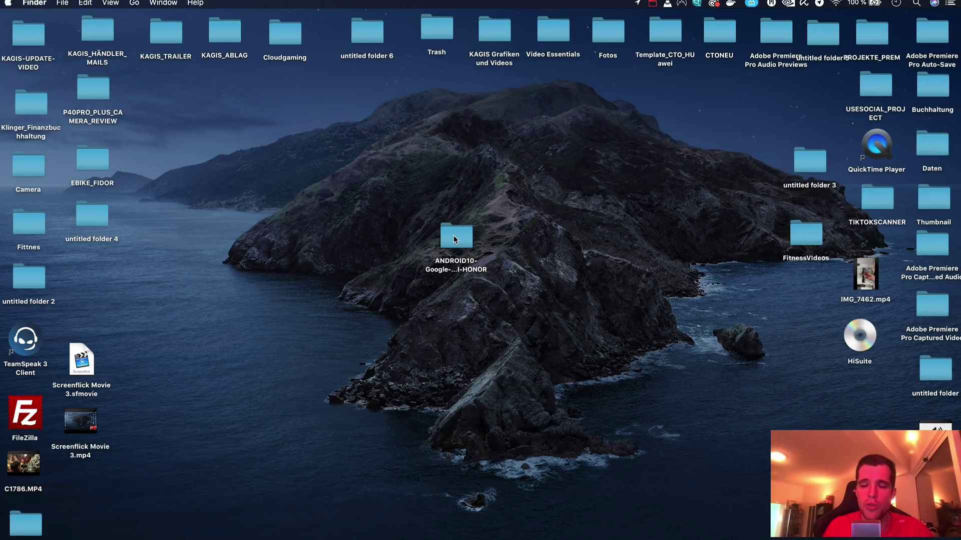
left_click(454, 238)
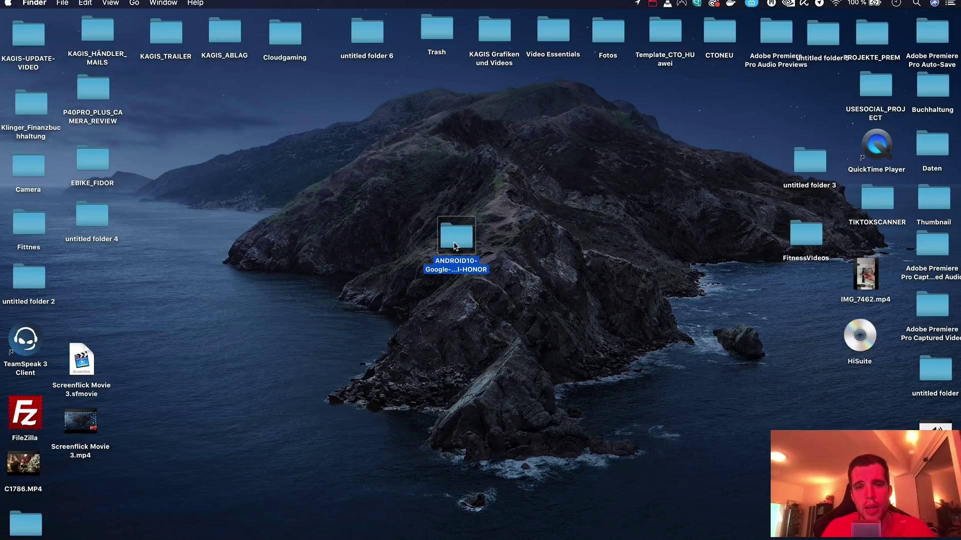
double_click(454, 241)
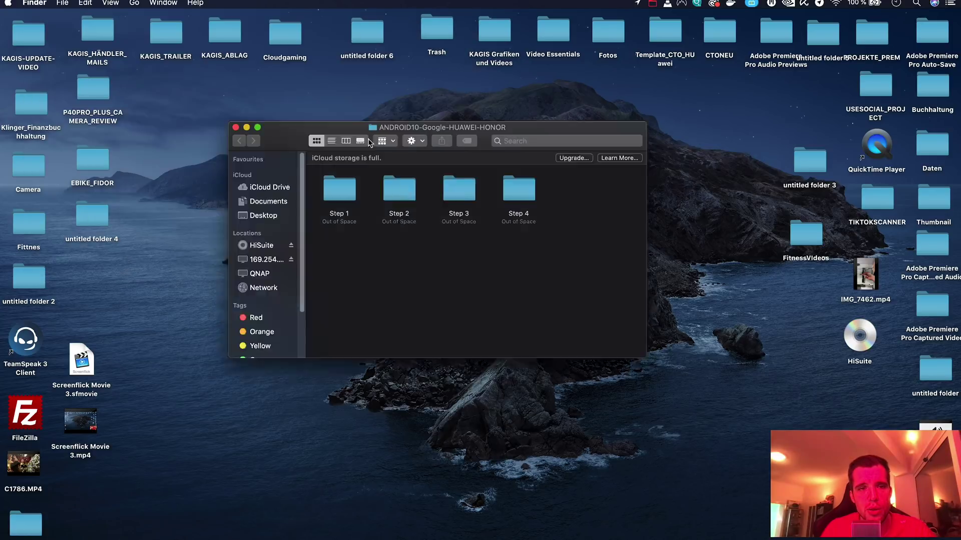
left_click_drag(368, 143, 416, 190)
left_click(395, 250)
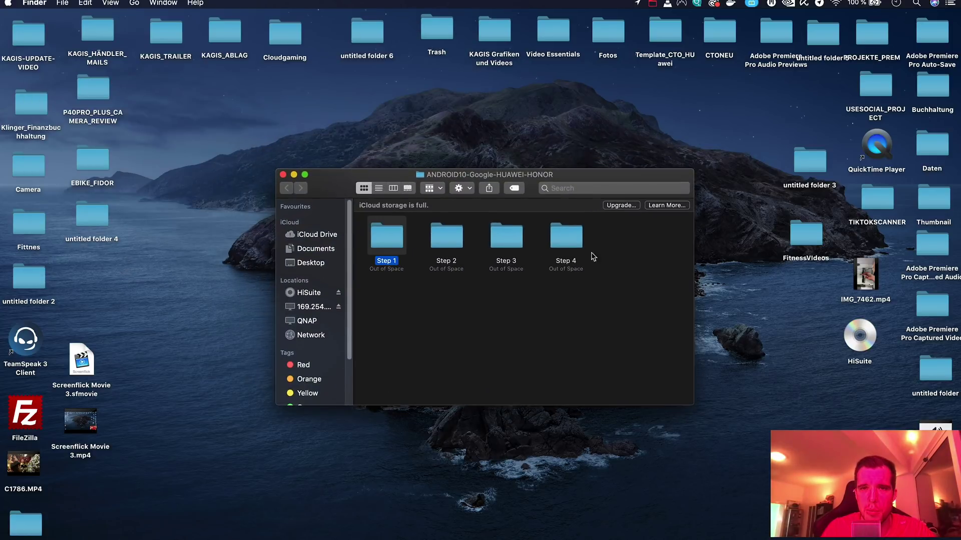
left_click(283, 174)
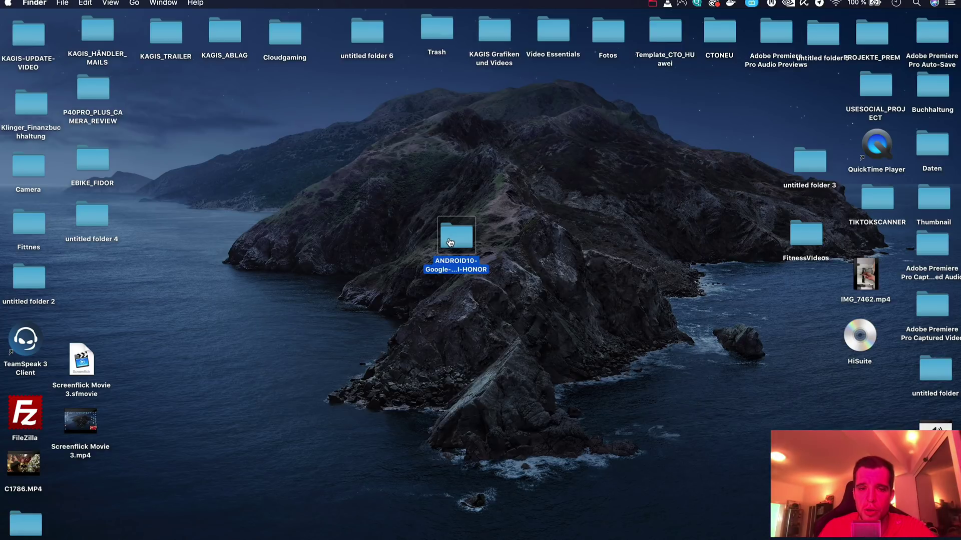
left_click(490, 319)
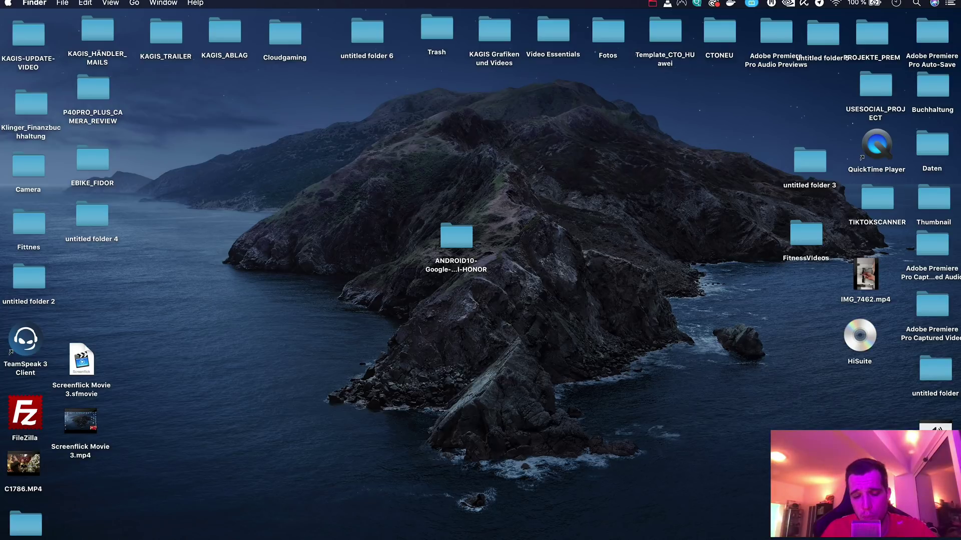
Copy ANDROID10-Google-HUAWEI-HONOR to MRX-W09 storage, check its Step 1–4 subfolders, then close the window.
left_click_drag(317, 314, 388, 185)
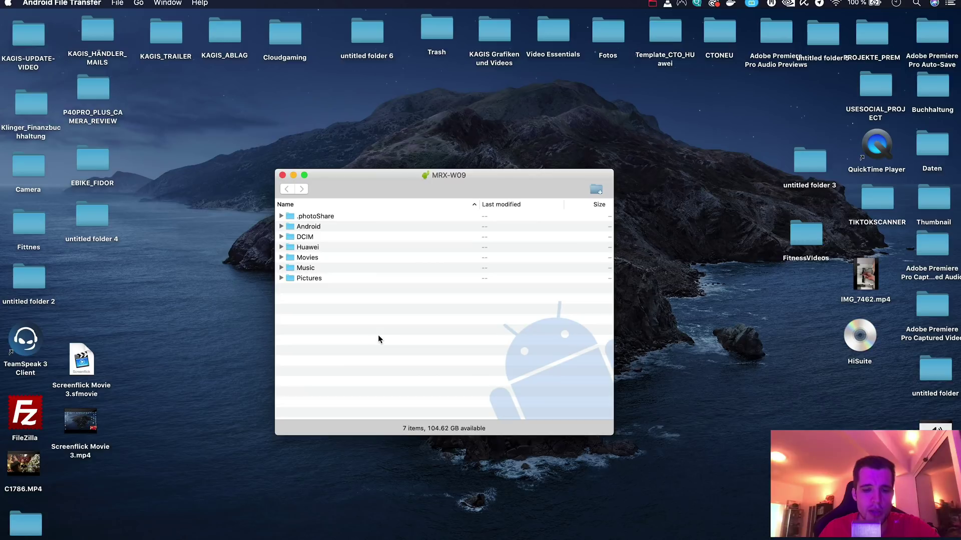
left_click_drag(373, 191, 186, 186)
left_click_drag(456, 235, 203, 320)
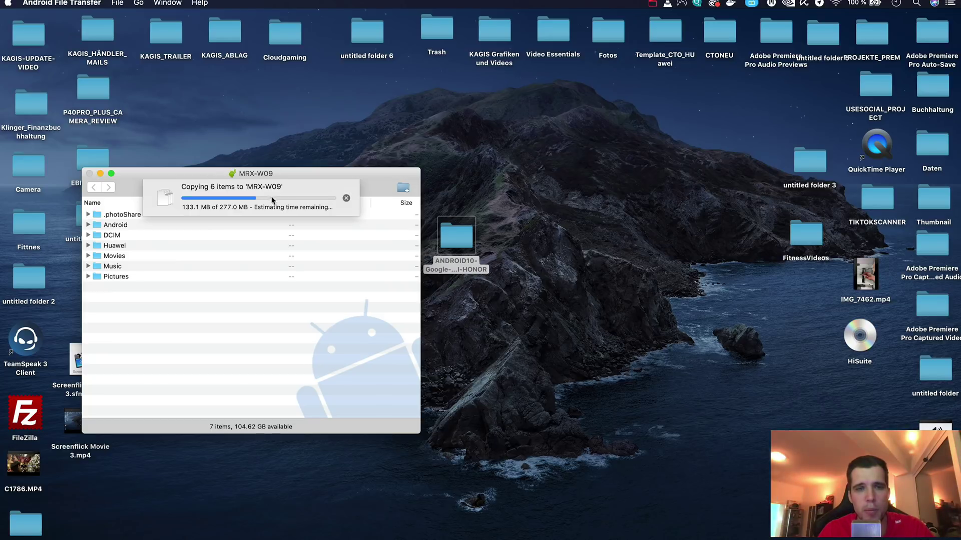
left_click_drag(321, 175, 522, 132)
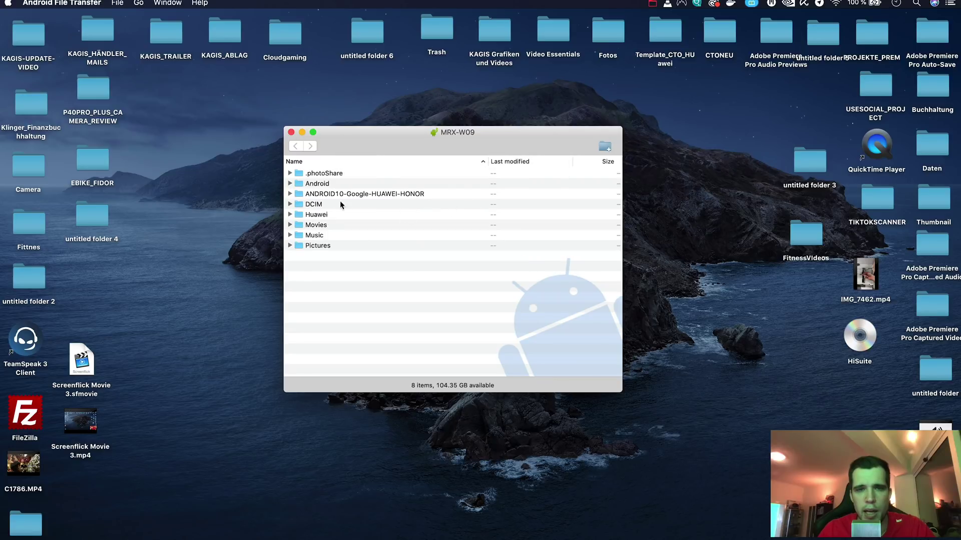
left_click(330, 196)
double_click(330, 196)
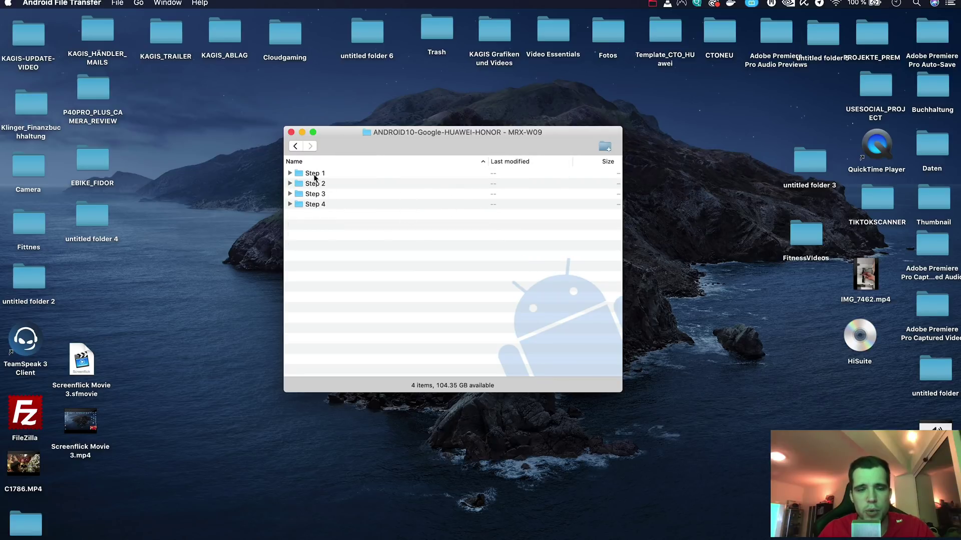
left_click(295, 145)
left_click(292, 133)
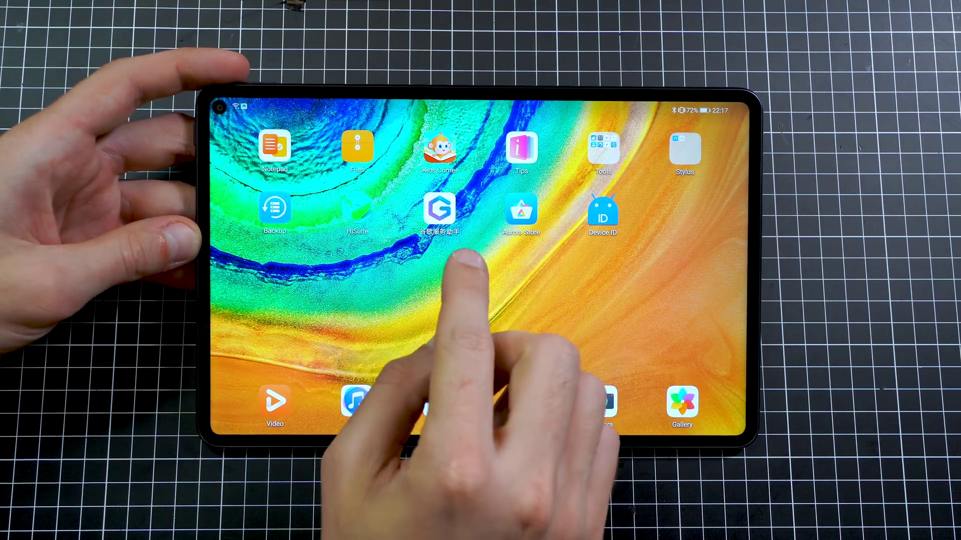
Launch the 谷歌服务助手 app from the tablet's home screen.
left_click(440, 206)
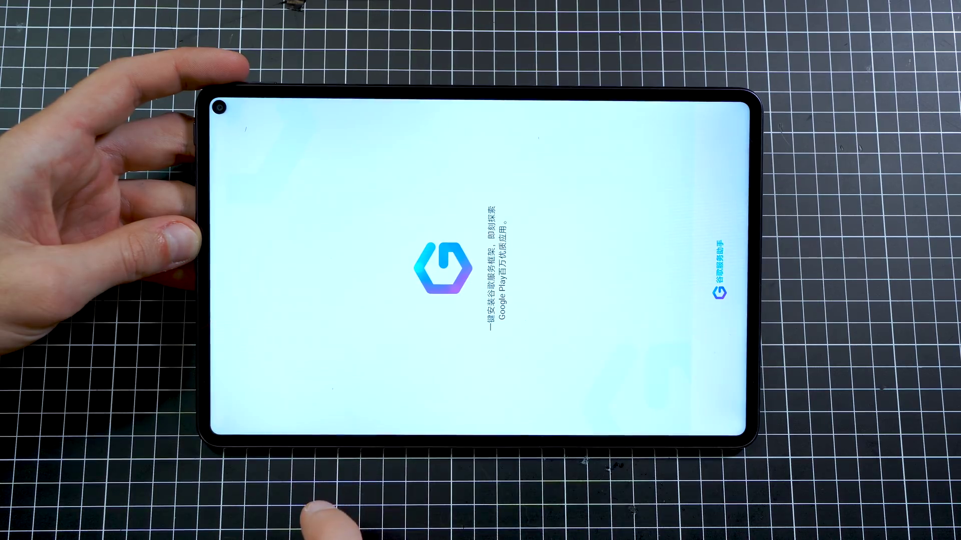
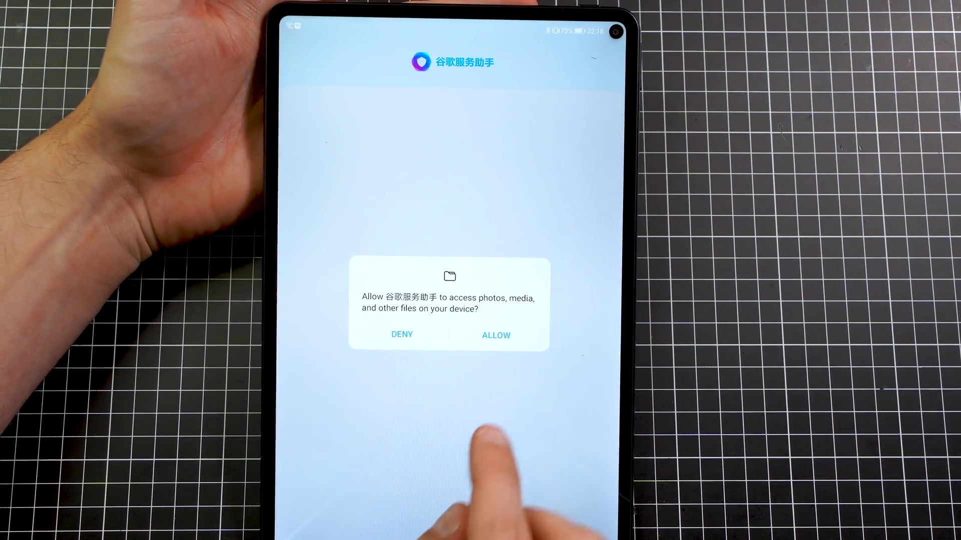
Allow 谷歌服务助手 to access photos, media and files on the tablet.
left_click(495, 336)
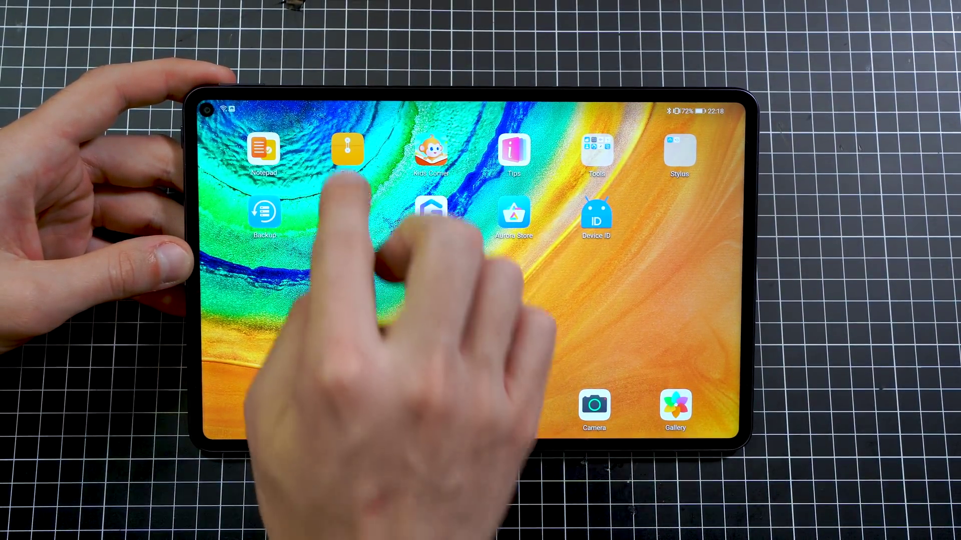
Install the QuickShortcutMaker apk from Internal storage > Step 1 in Huawei Files.
left_click(347, 149)
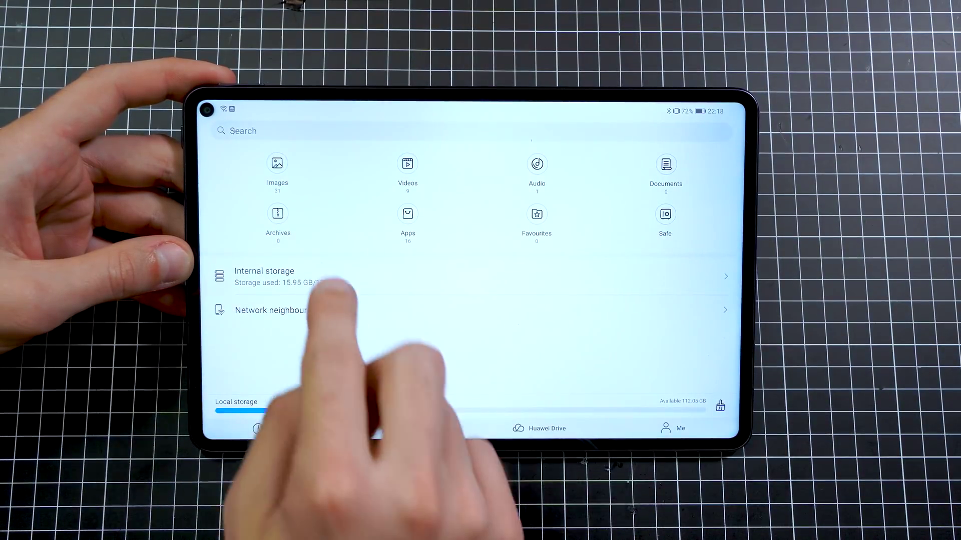
left_click(294, 274)
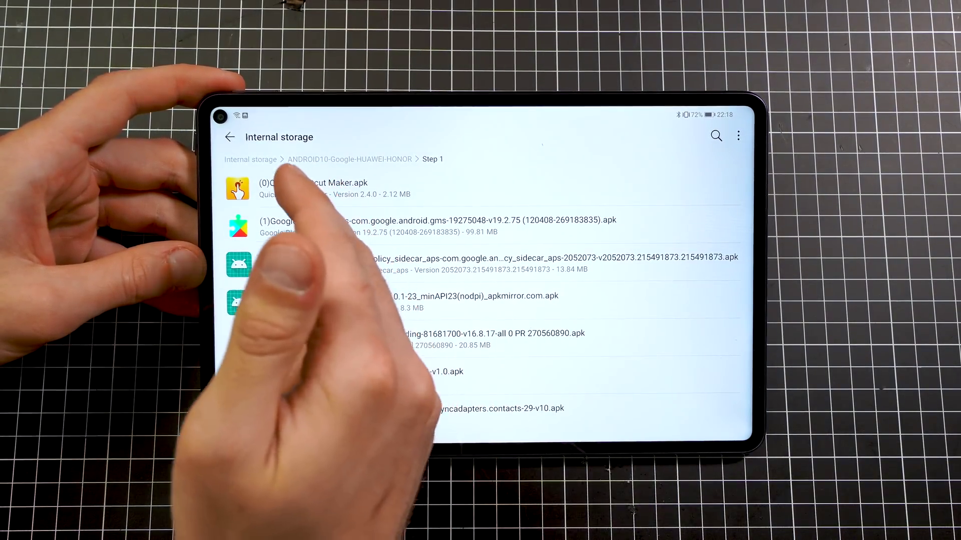
left_click(305, 188)
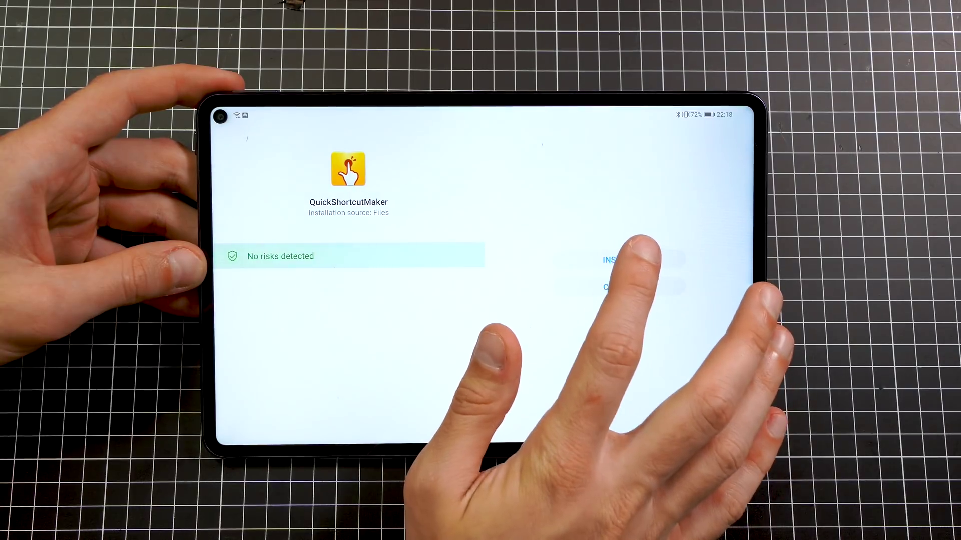
left_click(619, 260)
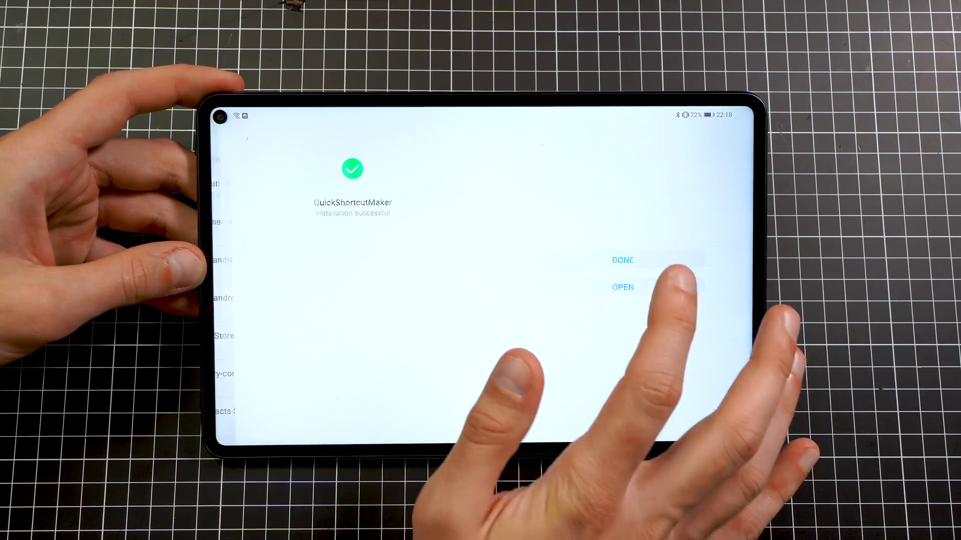
left_click(618, 260)
Install the Google Play services apk, then bring up the policy_sidecar_aps installer.
left_click(350, 226)
left_click(618, 260)
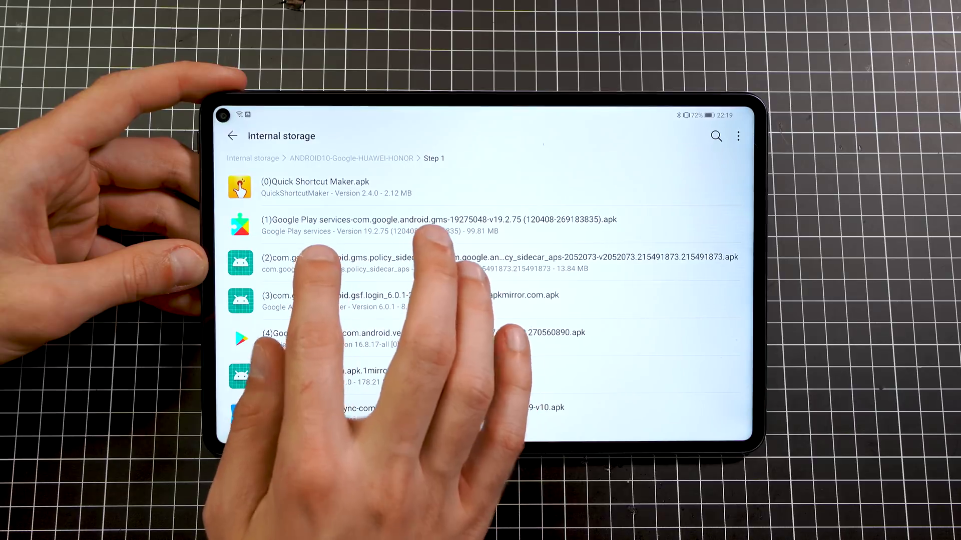
left_click(322, 261)
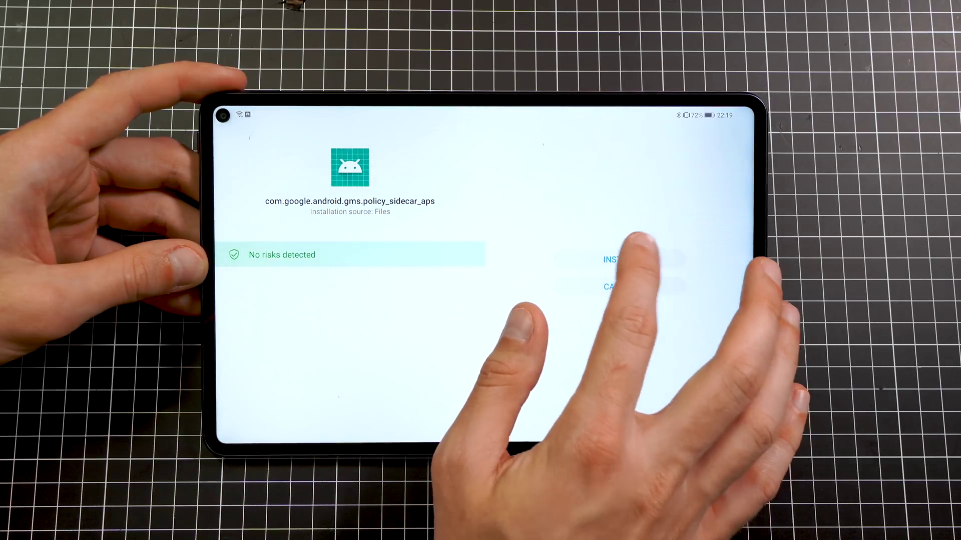